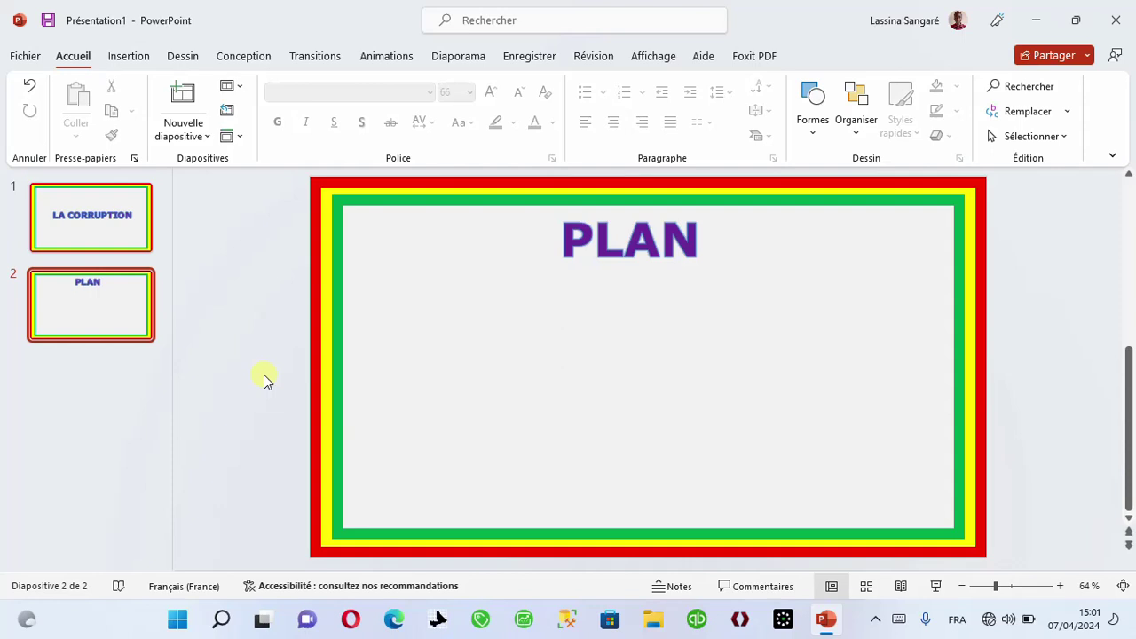
Draw a large text box below the PLAN title on slide 2.
{"action": "left_click", "coordinate": [122, 60]}
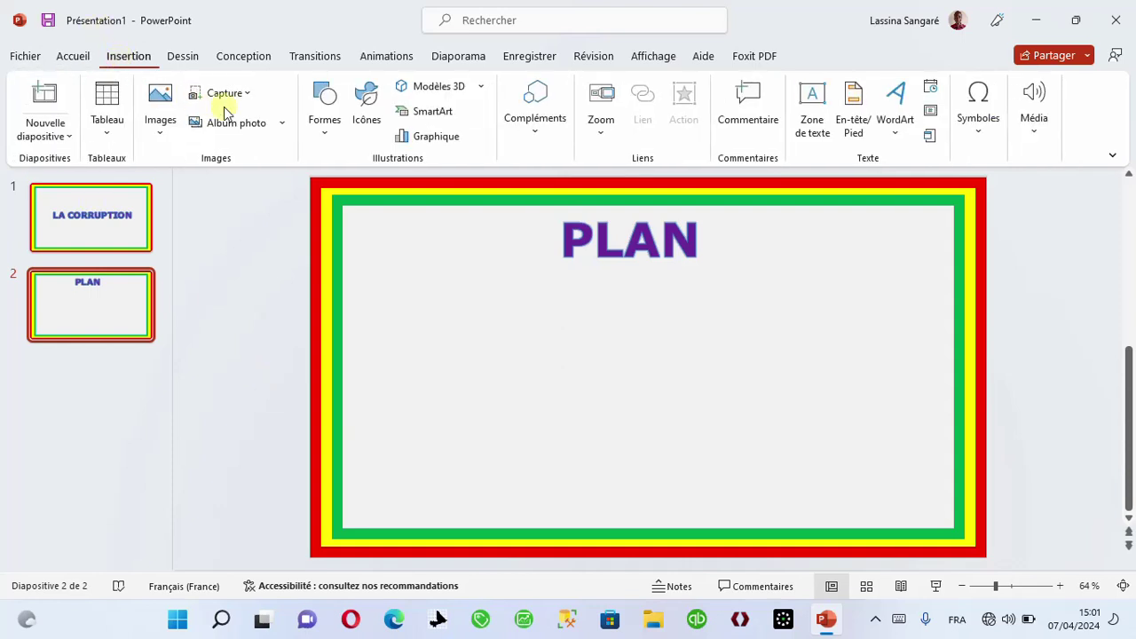
{"action": "left_click", "coordinate": [326, 133]}
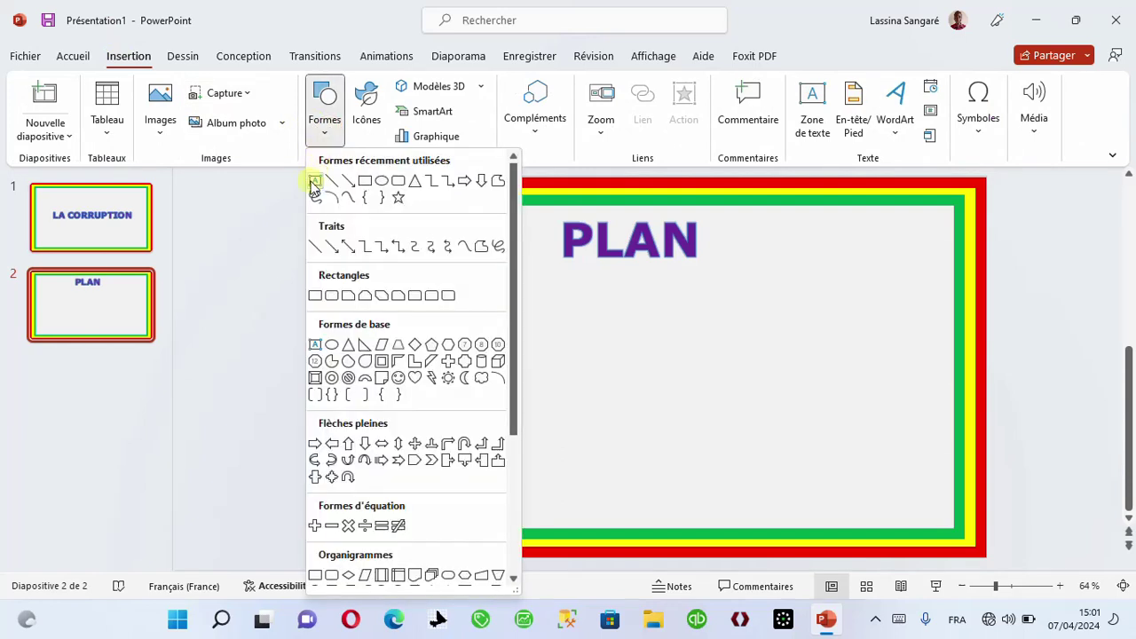
{"action": "left_click", "coordinate": [312, 183]}
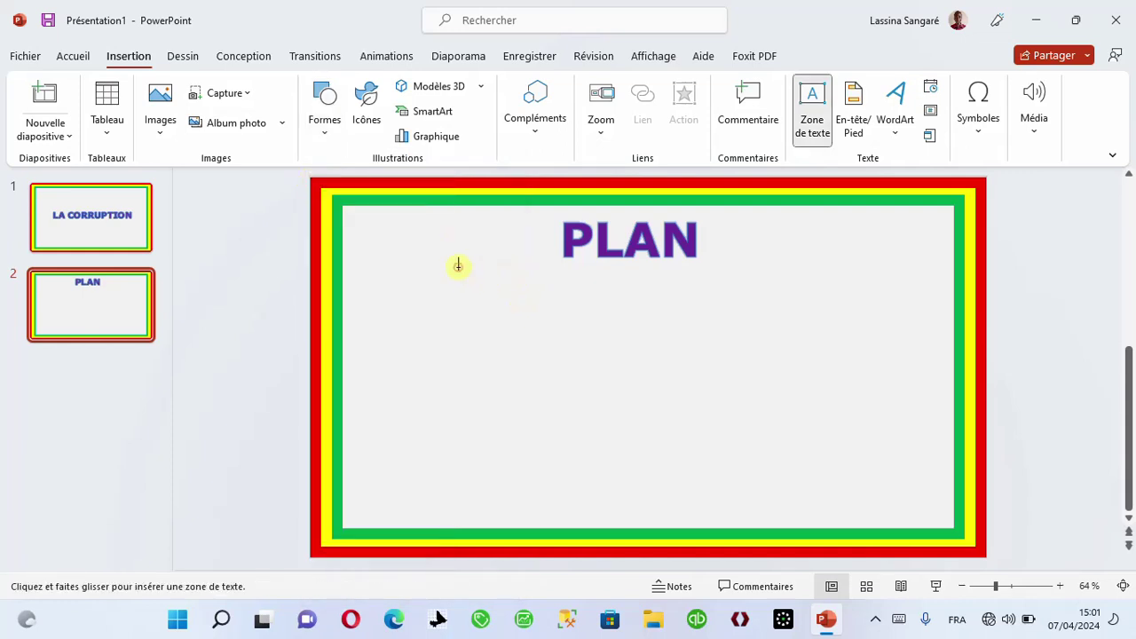
{"action": "left_click_drag", "start_coordinate": [458, 269], "coordinate": [841, 506]}
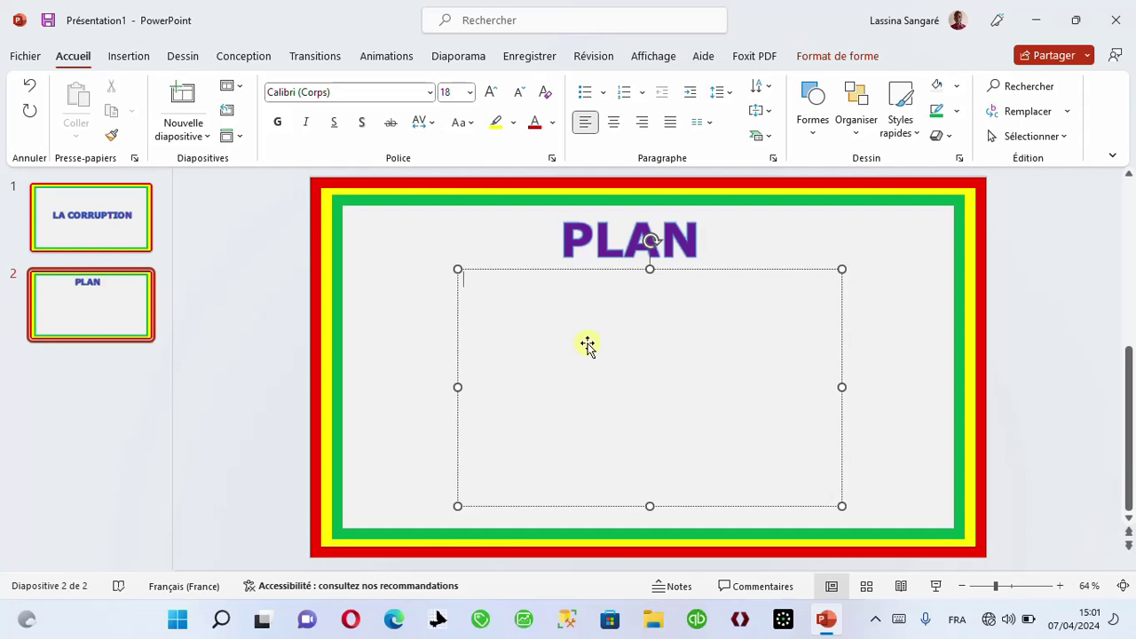
Enter the first two outline lines in the text box: INTRODUCTION and DEFINITION DES CONCEPTS.
{"action": "type", "text": "IN"}
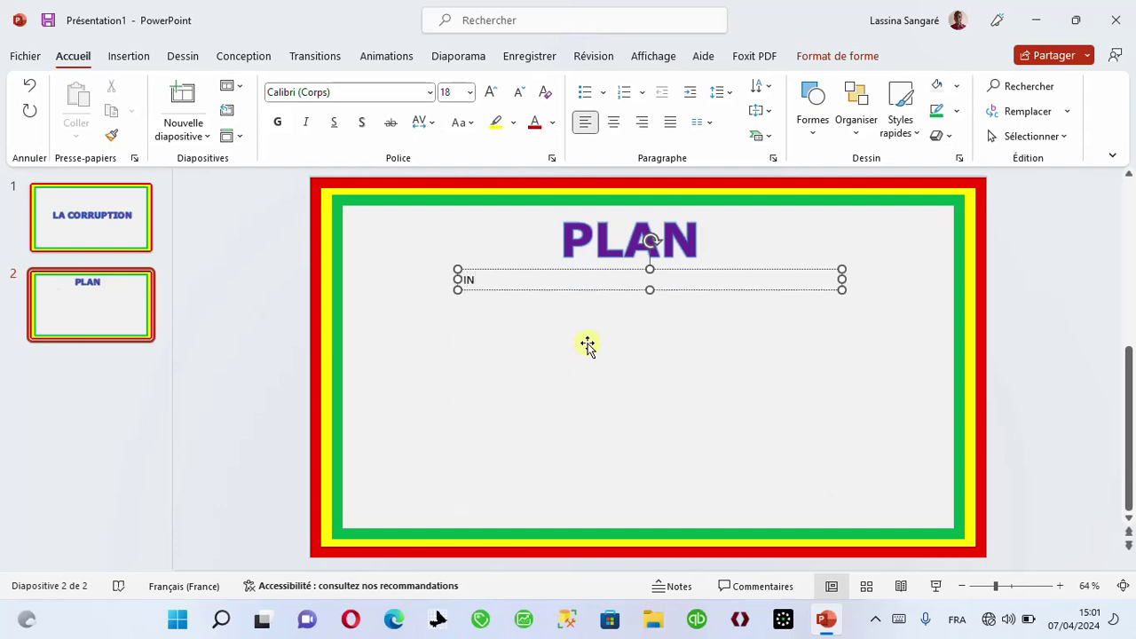
{"action": "type", "text": "TRODUCTION"}
{"action": "key", "text": "Return"}
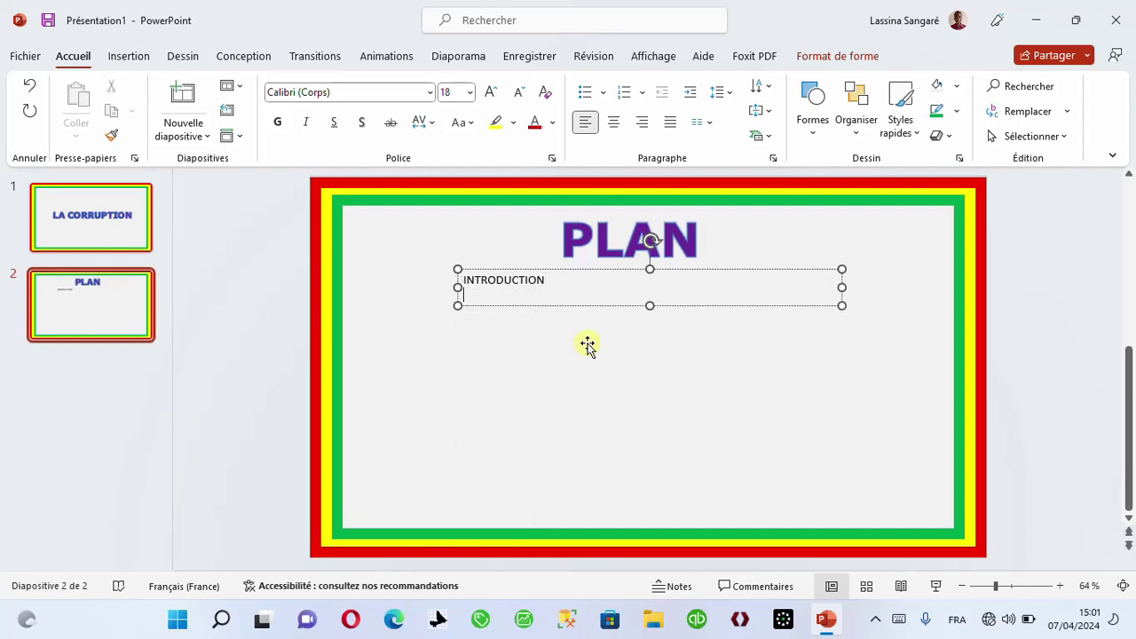
{"action": "type", "text": "DEN"}
{"action": "key", "text": "BackSpace"}
{"action": "type", "text": "FINITION DES "}
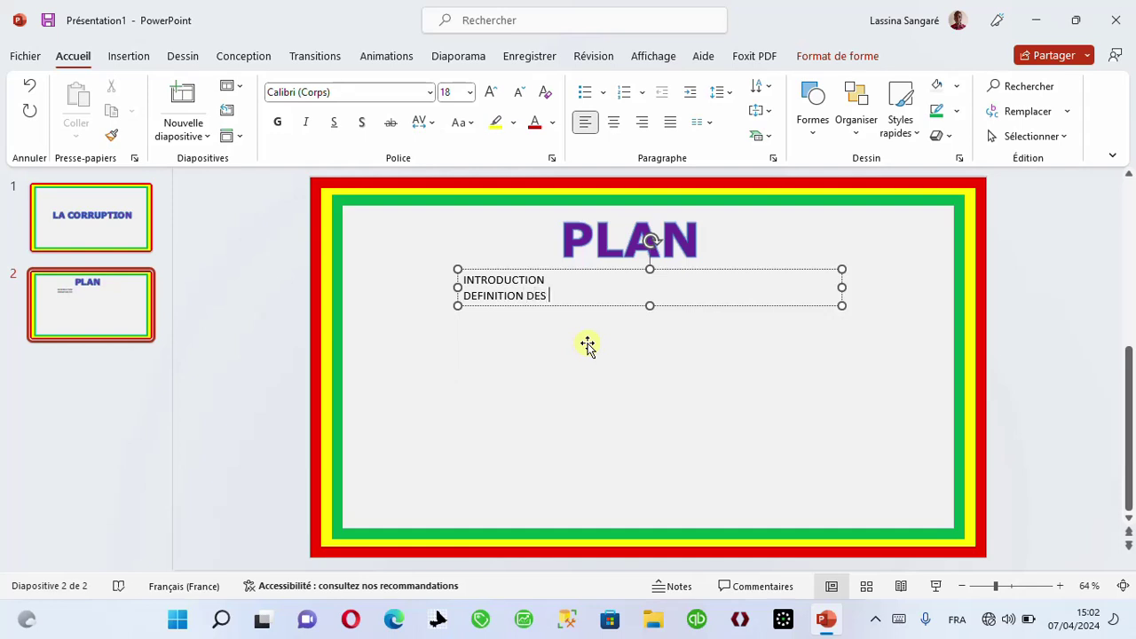
{"action": "type", "text": "CONCEPTS"}
{"action": "key", "text": "Return"}
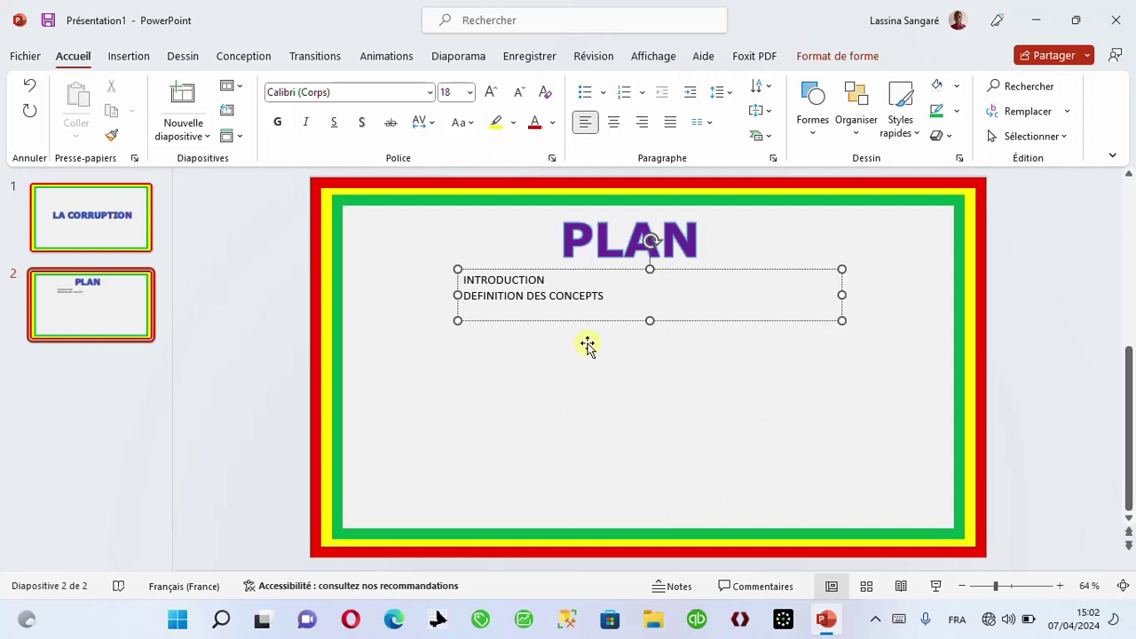
Add the outline lines CAUSES DE LA CORRUPTION, CONSEQUENCES DE LA CORRUPTION and CONCLUSION.
{"action": "type", "text": "CAUSES DE LA CORRUP"}
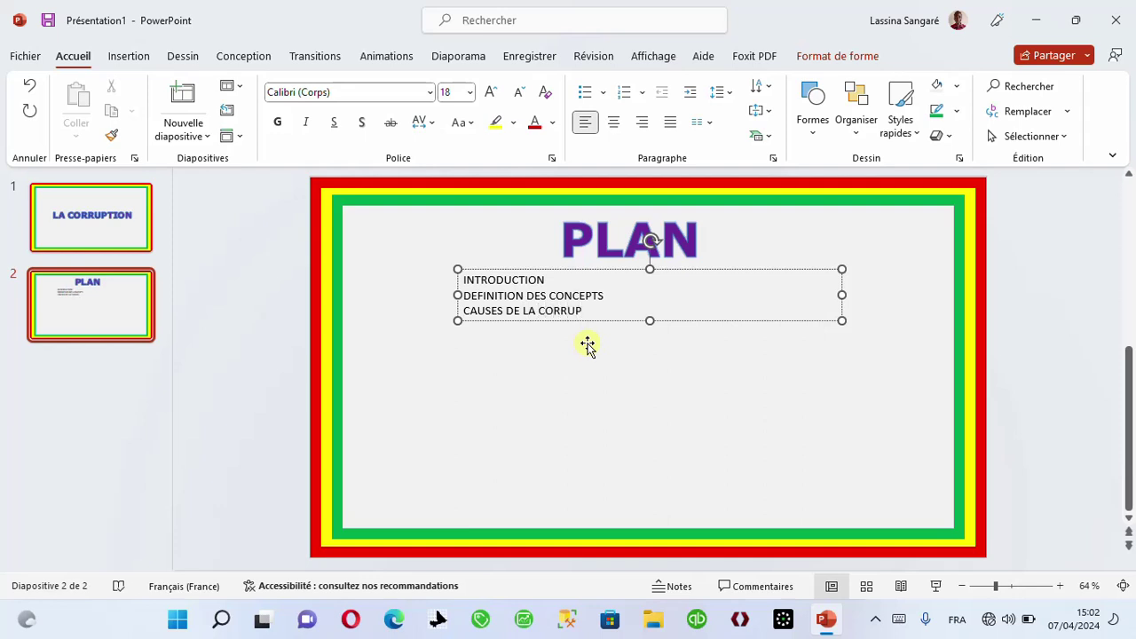
{"action": "type", "text": "TION"}
{"action": "key", "text": "Return"}
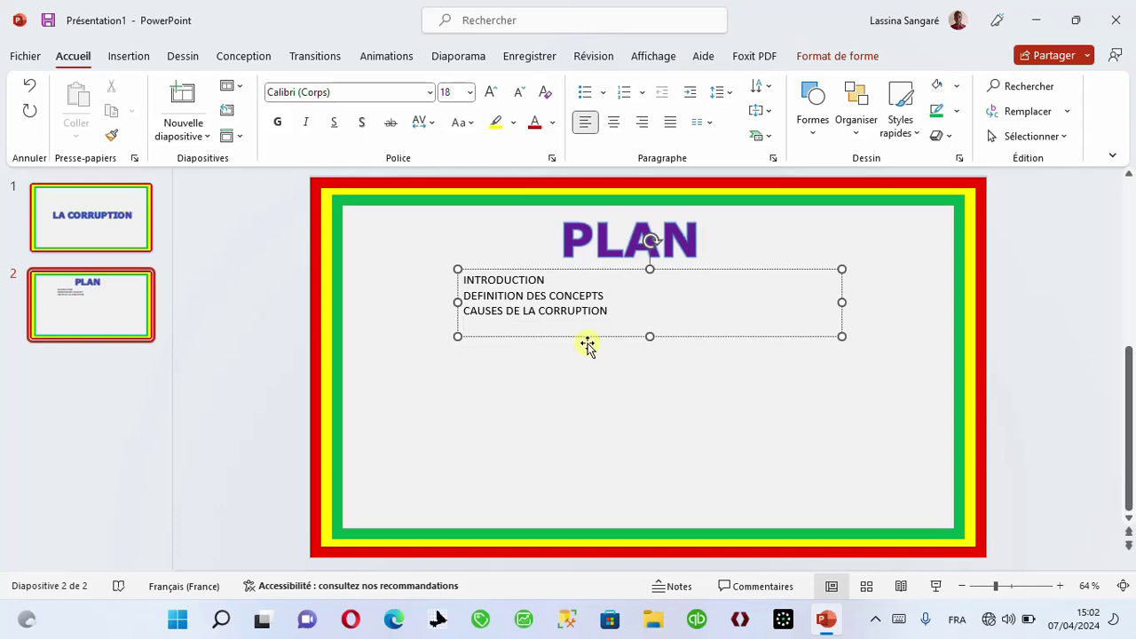
{"action": "type", "text": "CONSEQUENCES DE LA"}
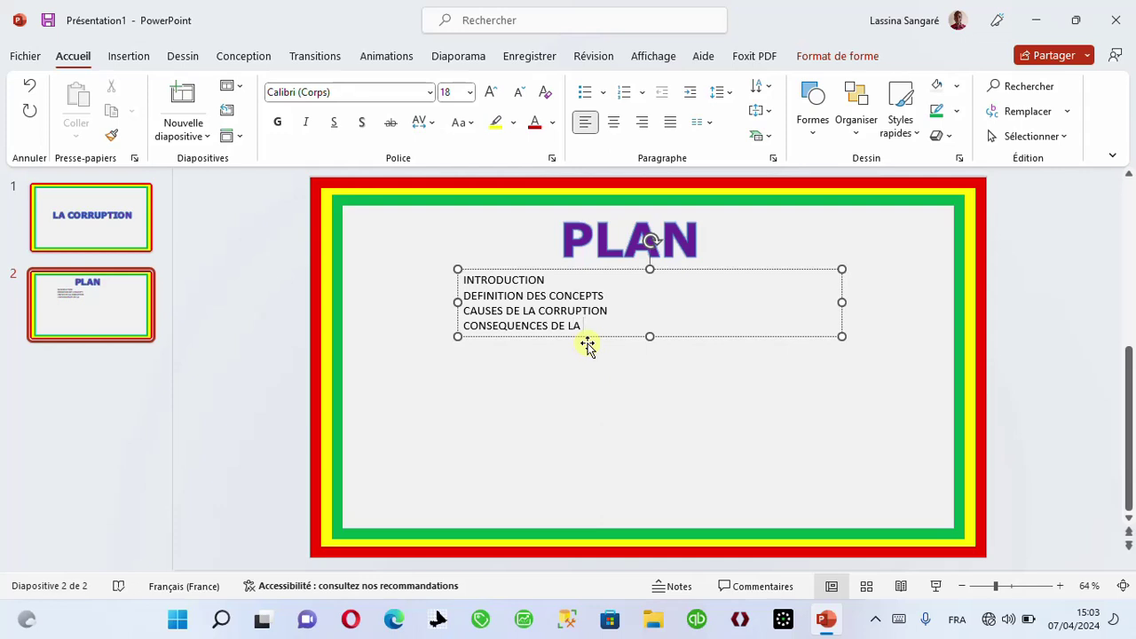
{"action": "type", "text": "CORRUPTION"}
{"action": "key", "text": "Return"}
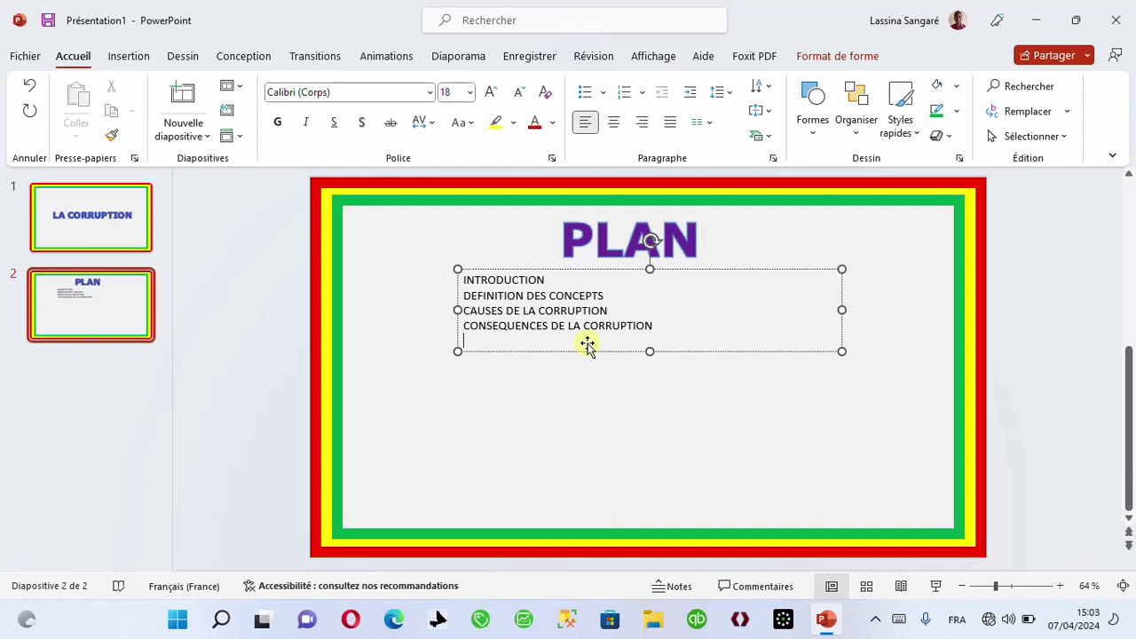
{"action": "type", "text": "CONCLUSION"}
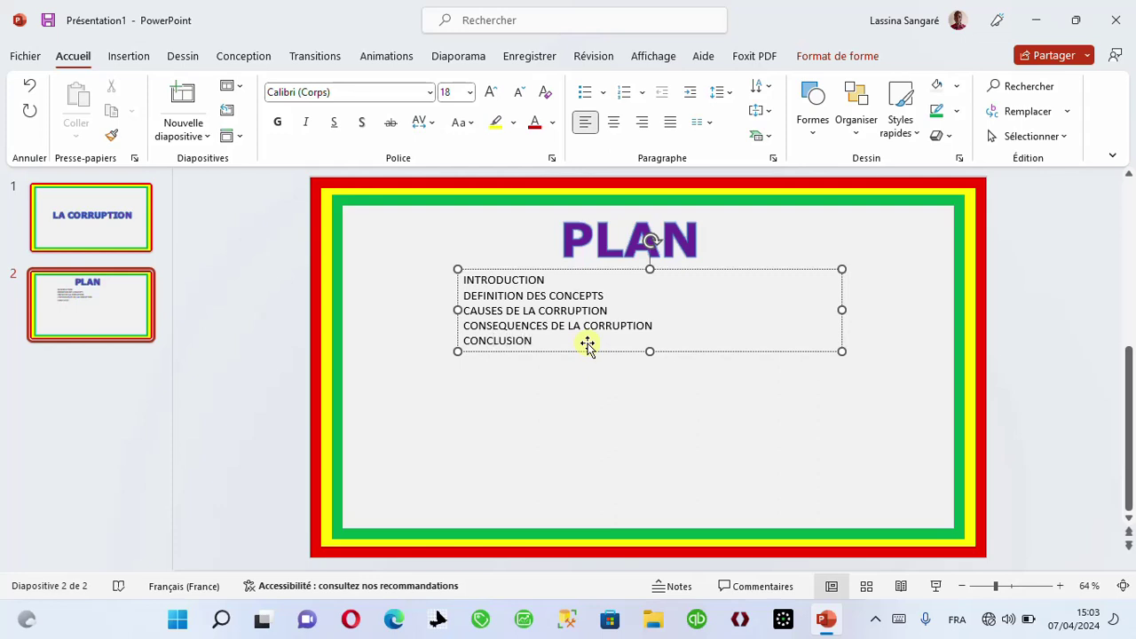
Number the three outline lines between INTRODUCTION and CONCLUSION with the prefixes I., II. and III.
{"action": "right_click", "coordinate": [466, 296]}
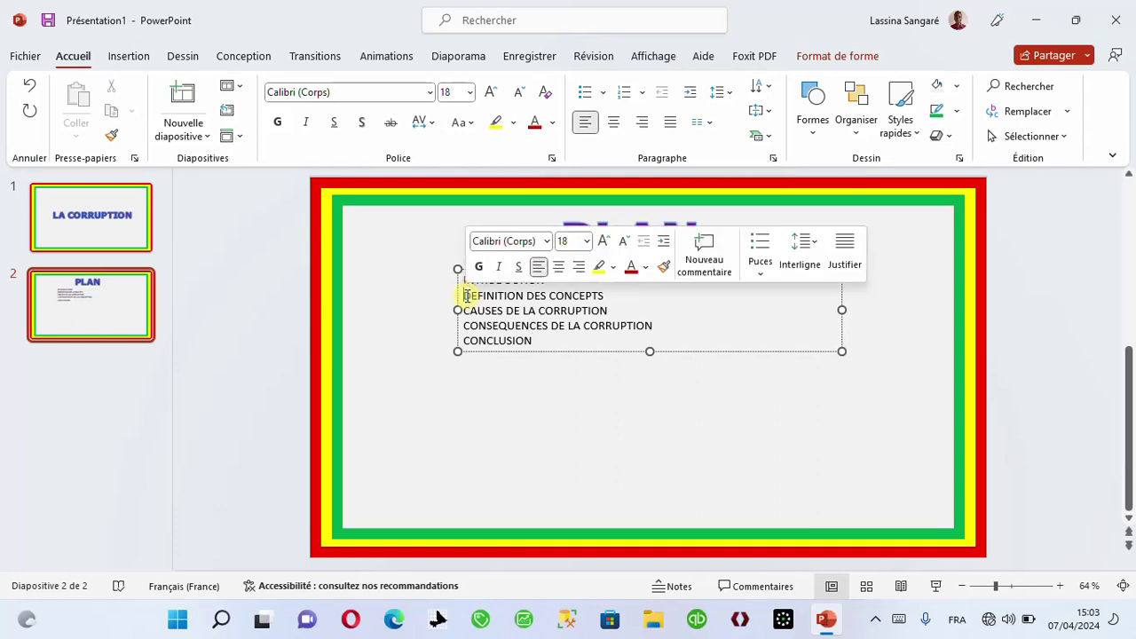
{"action": "type", "text": "I-"}
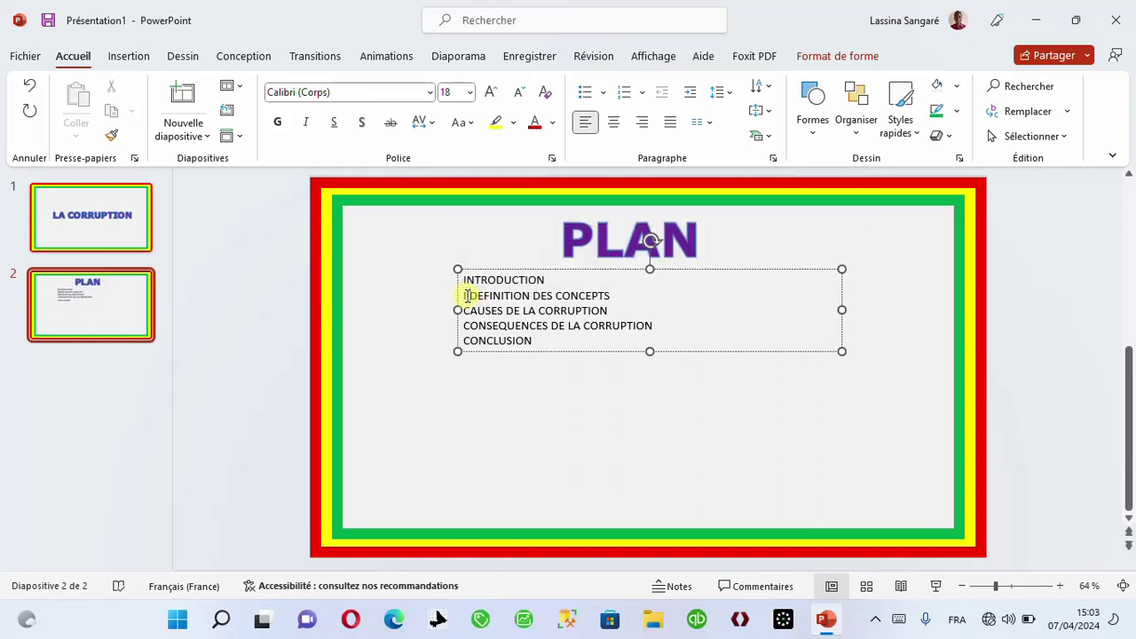
{"action": "type", "text": "."}
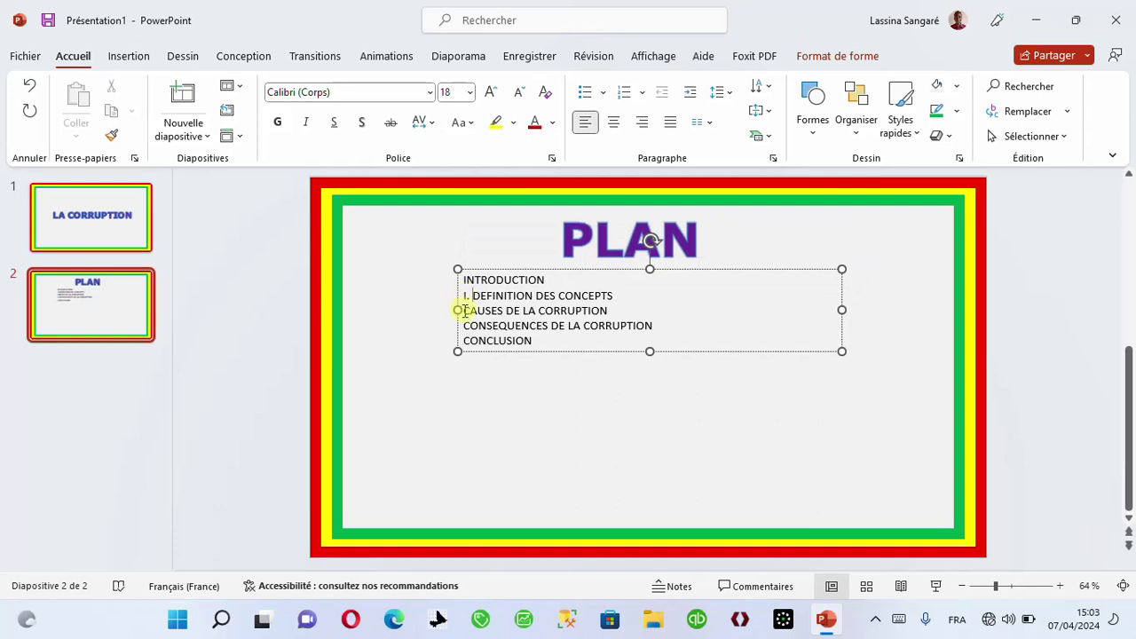
{"action": "left_click", "coordinate": [462, 311]}
{"action": "type", "text": "I"}
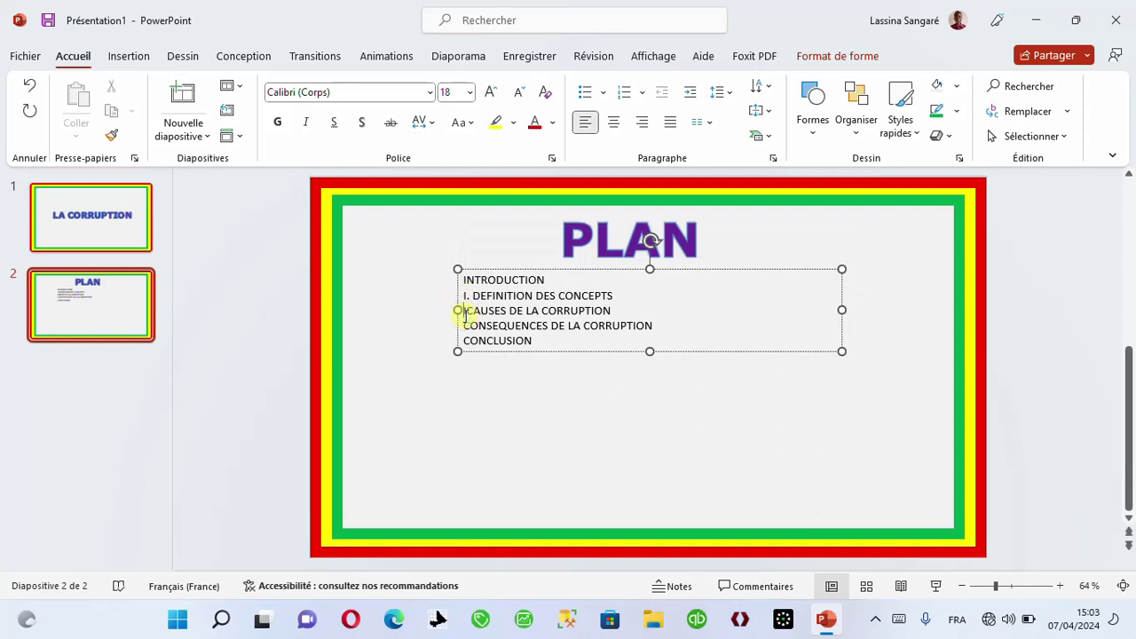
{"action": "type", "text": "I."}
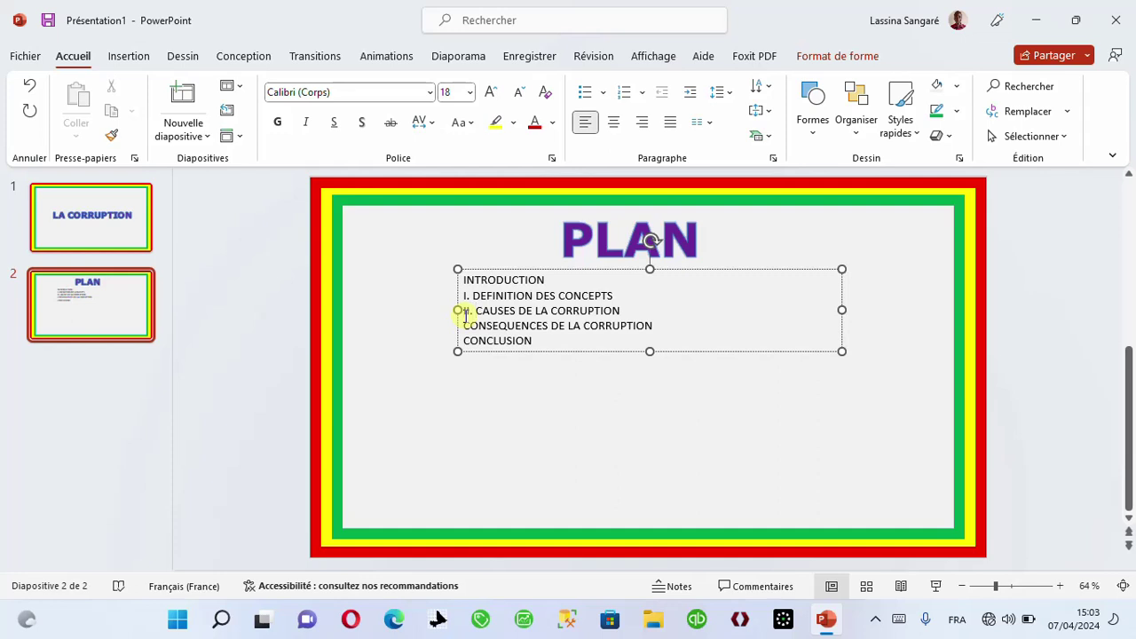
{"action": "left_click", "coordinate": [464, 325]}
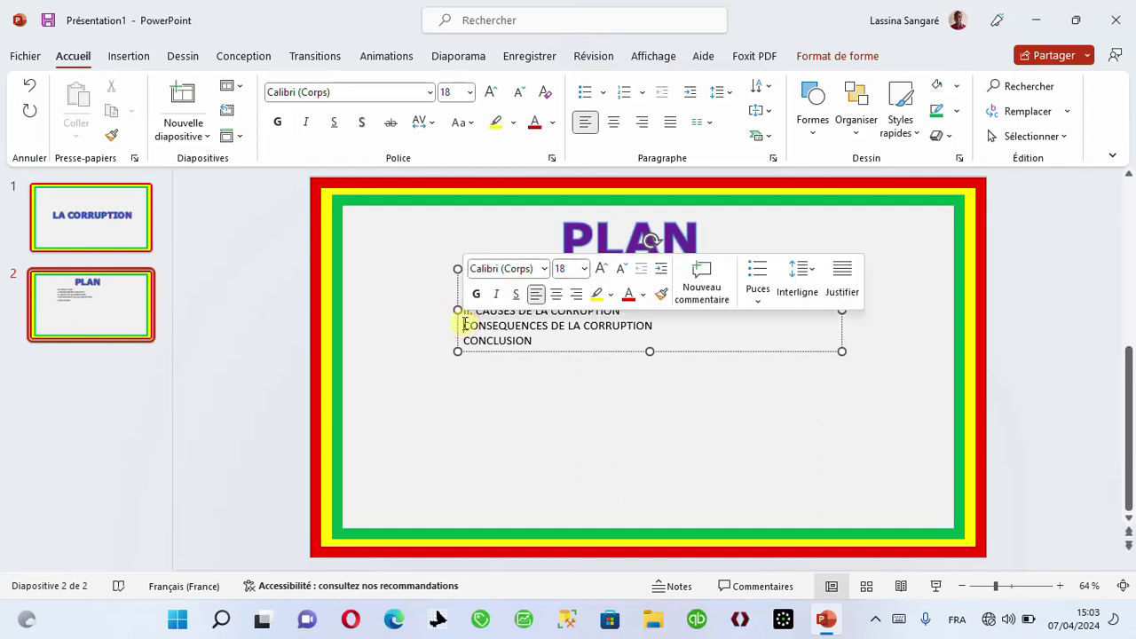
{"action": "type", "text": "III."}
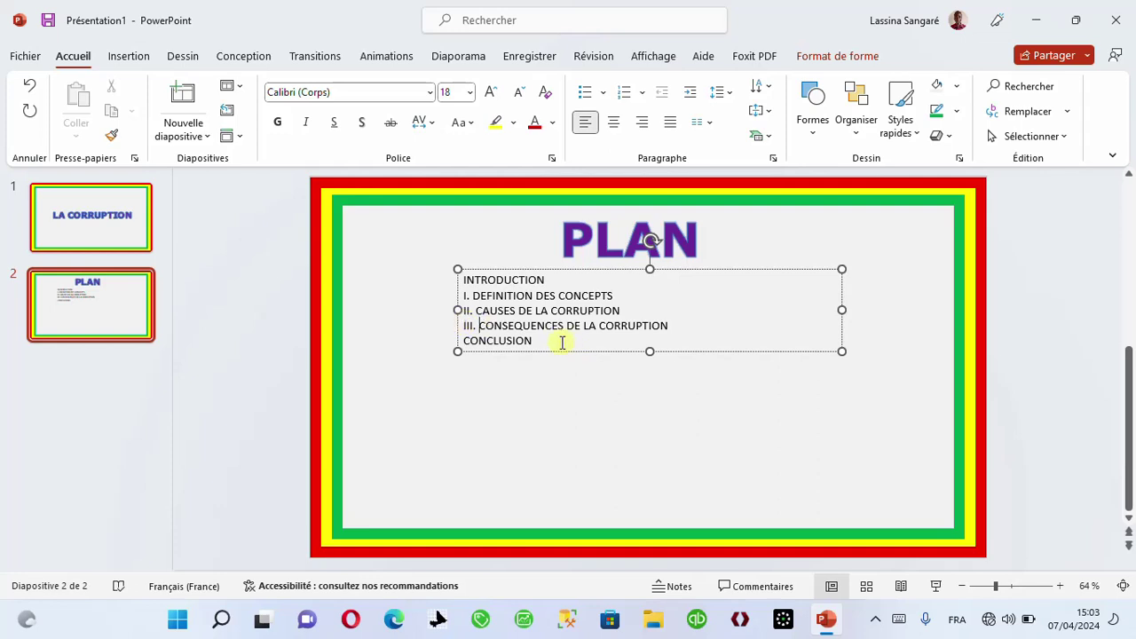
Increase the font size of all the outline lines to 36.
{"action": "left_click_drag", "start_coordinate": [550, 342], "coordinate": [447, 277]}
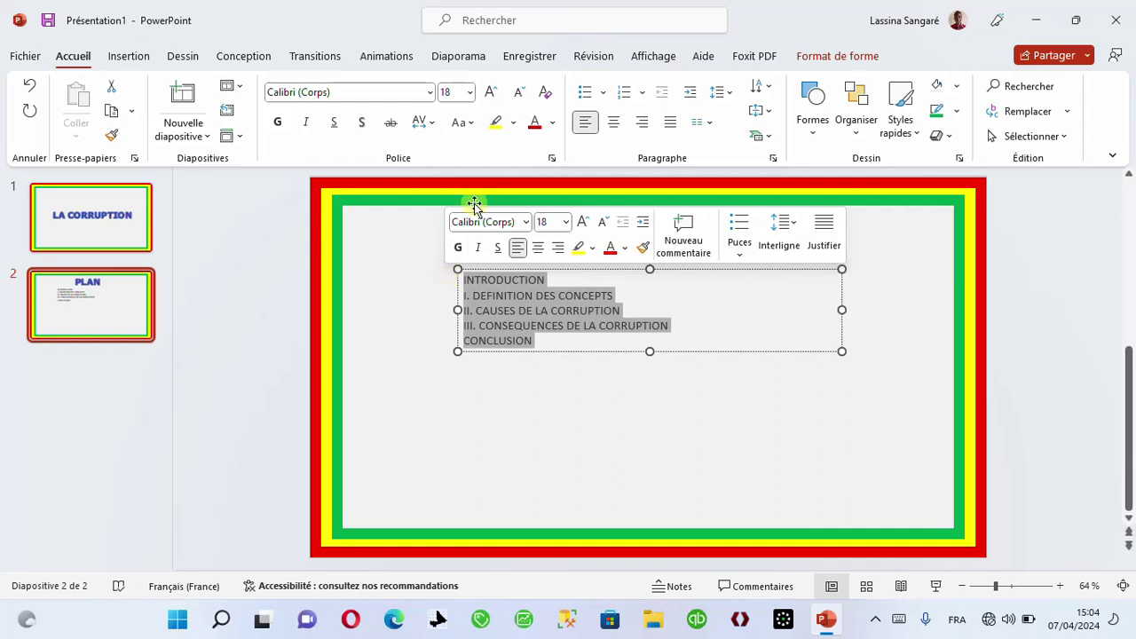
{"action": "left_click", "coordinate": [490, 94]}
{"action": "left_click", "coordinate": [490, 94]}
{"action": "left_click", "coordinate": [490, 93]}
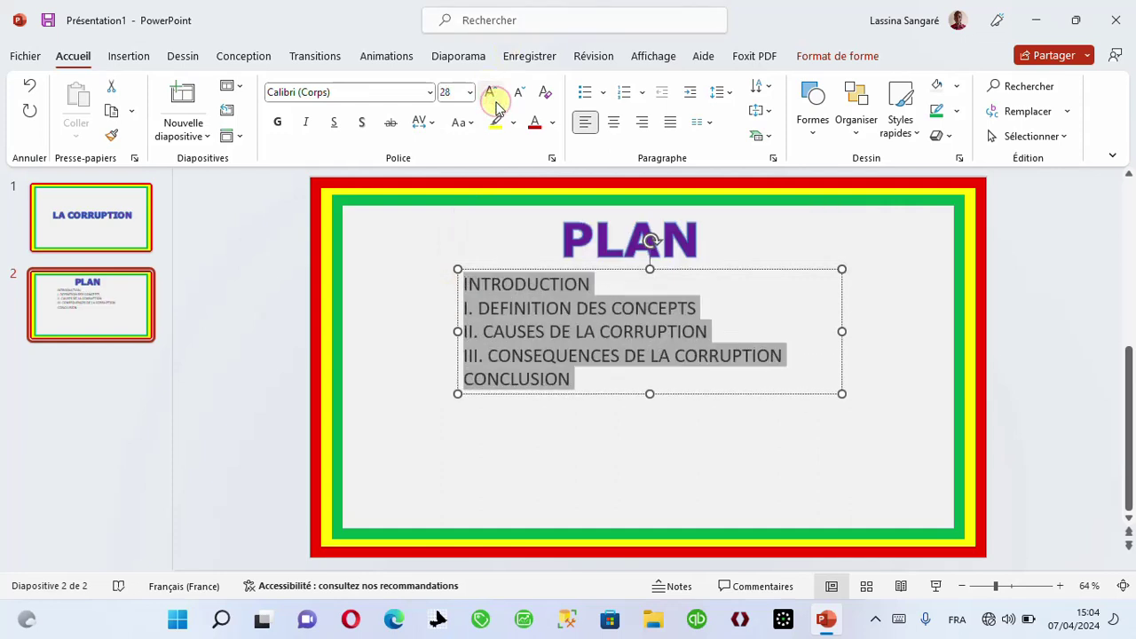
{"action": "left_click", "coordinate": [490, 94]}
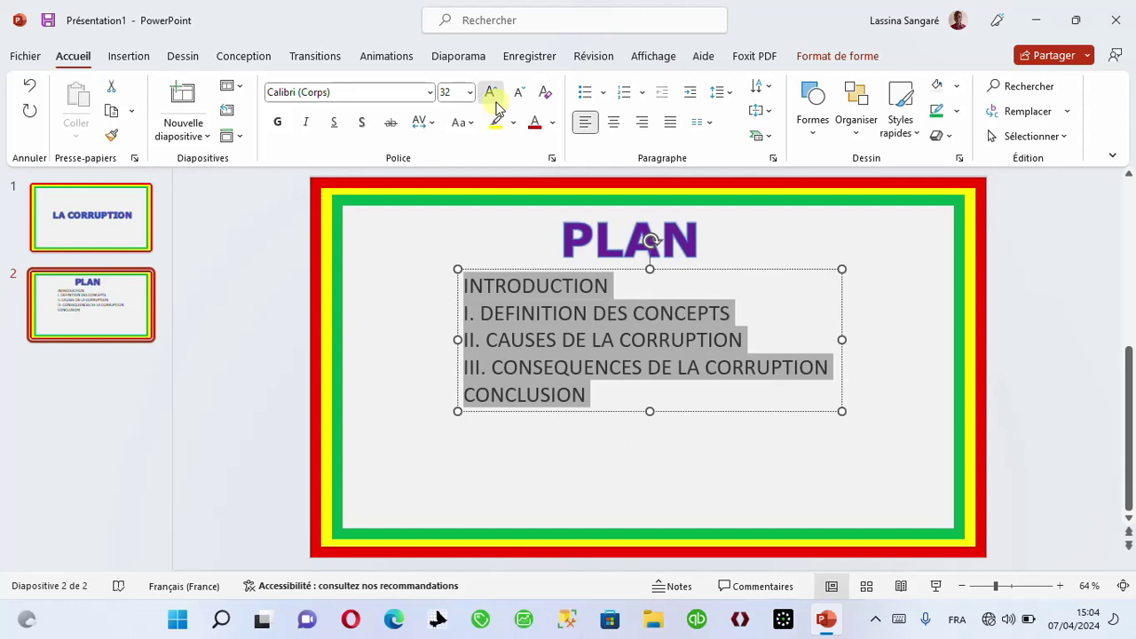
{"action": "left_click", "coordinate": [492, 95]}
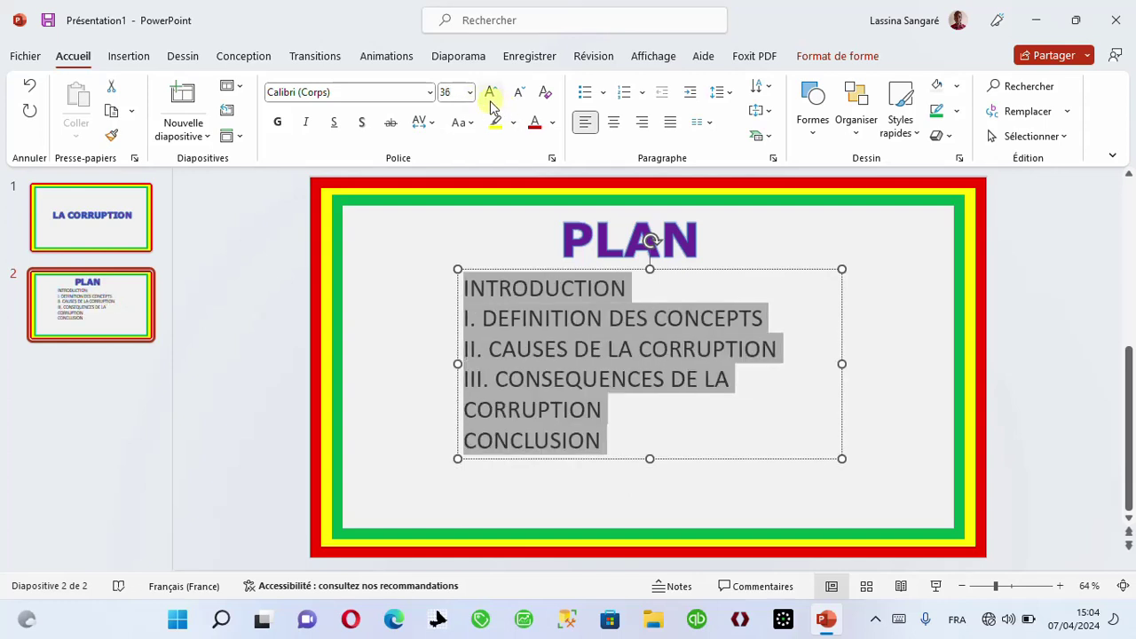
Justify the outline text and set its line spacing to 1,5.
{"action": "left_click", "coordinate": [670, 122]}
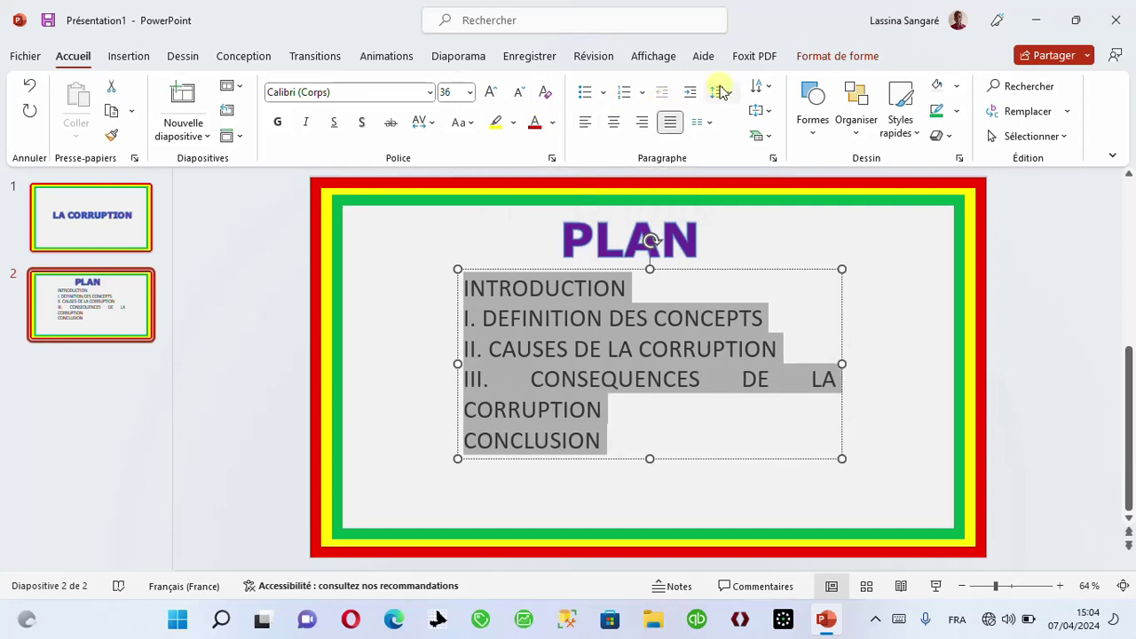
{"action": "left_click", "coordinate": [721, 92]}
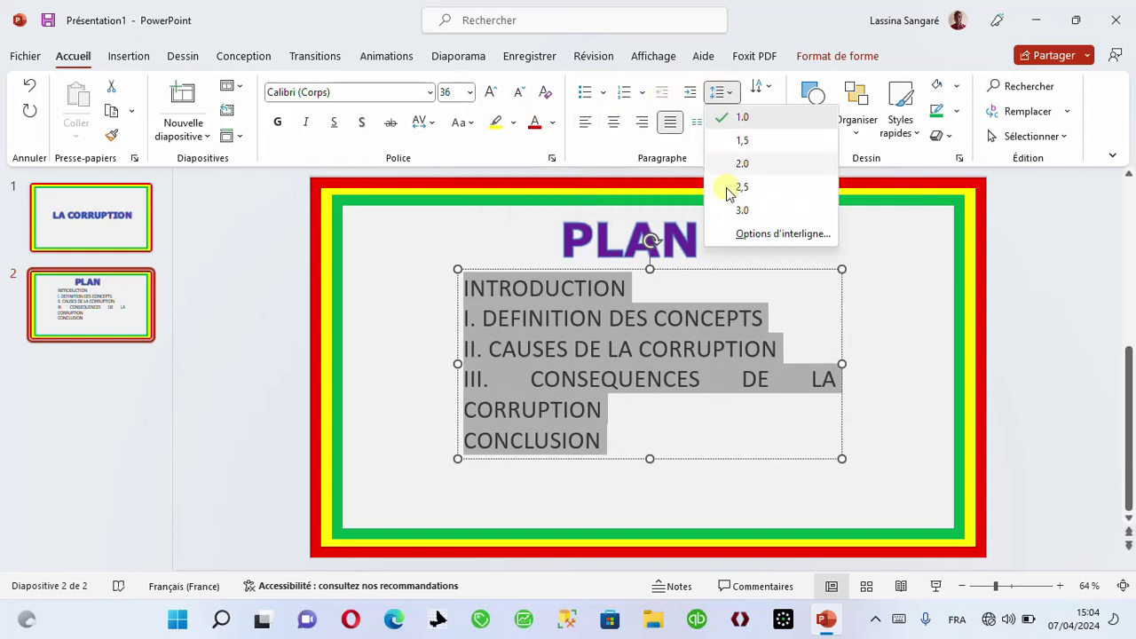
{"action": "left_click", "coordinate": [734, 142]}
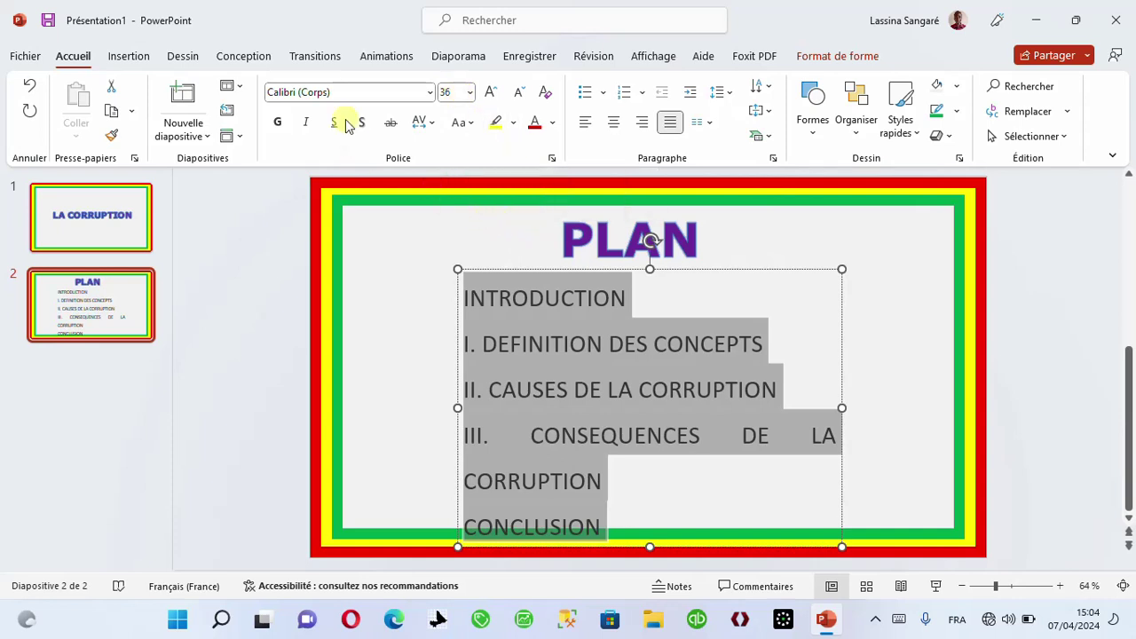
Change the font of the outline text to Verdana.
{"action": "left_click", "coordinate": [328, 89]}
{"action": "type", "text": "Verdana"}
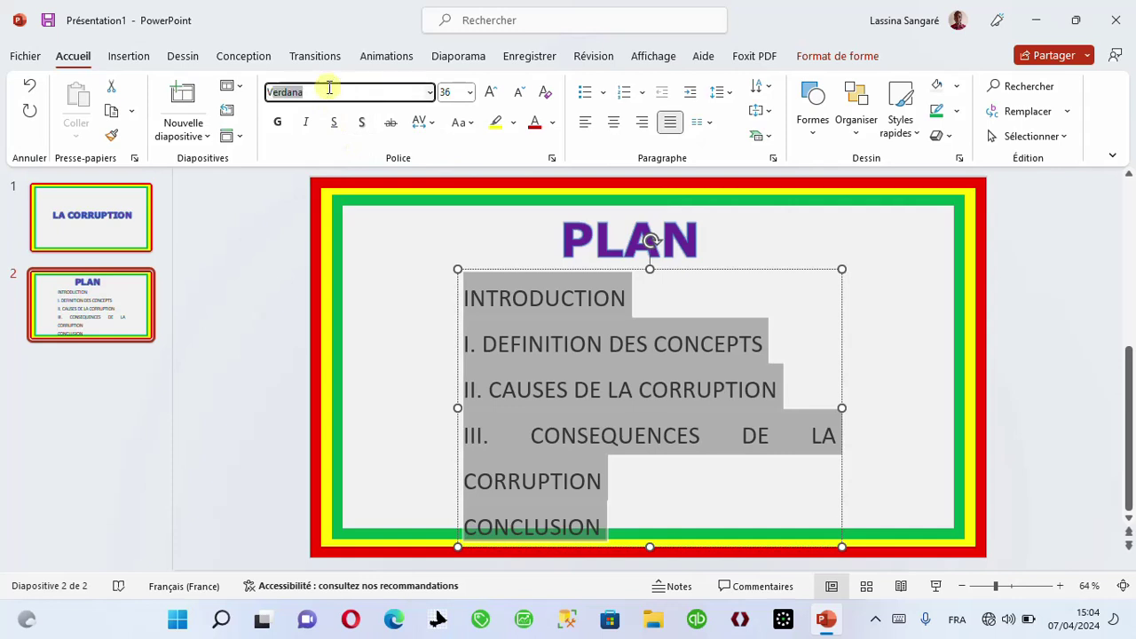